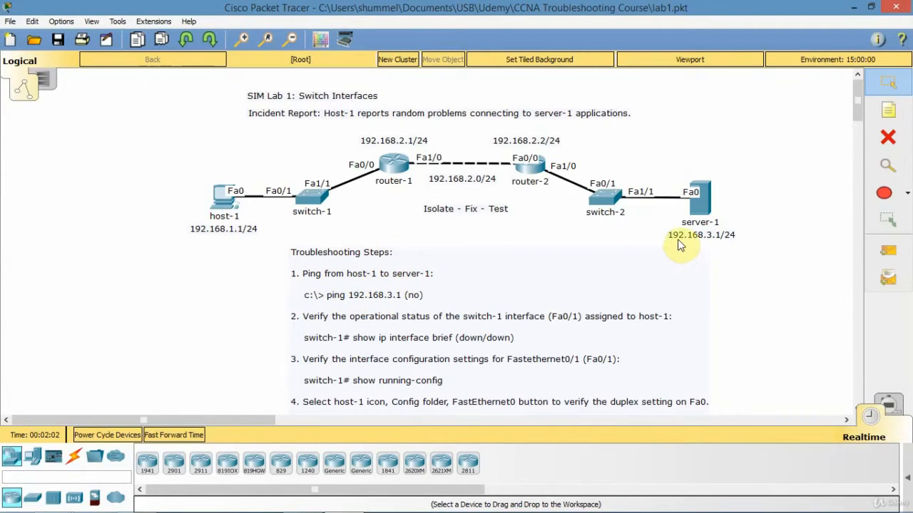
# Step: Ping server-1 at 192.168.3.1 from the command prompt of host-1
pyautogui.click(226, 199)
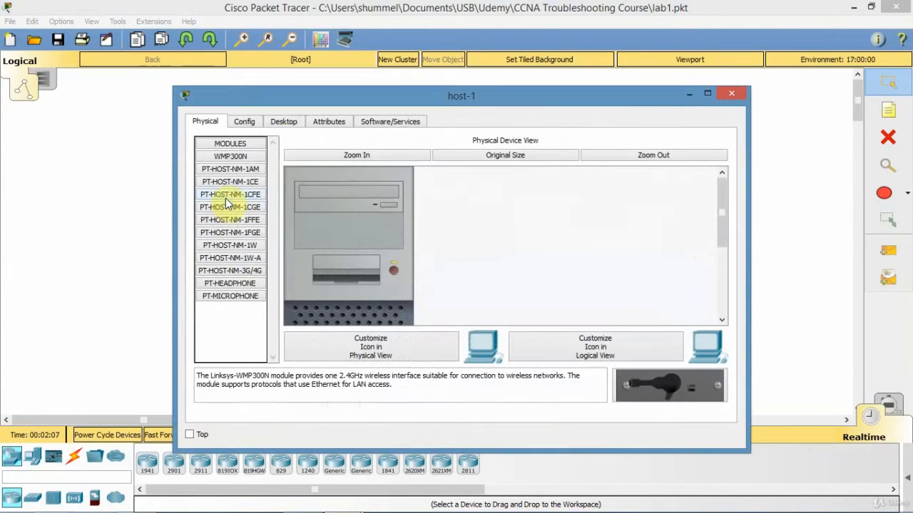
pyautogui.click(244, 122)
pyautogui.click(282, 123)
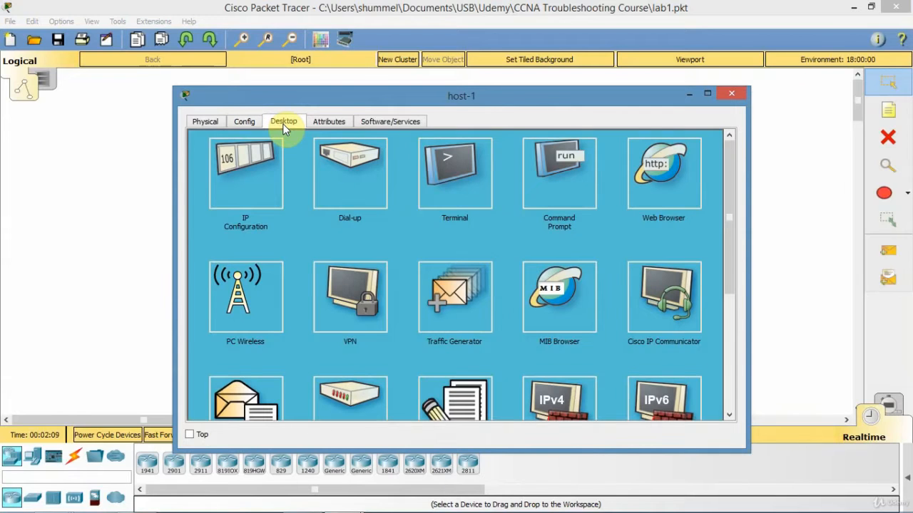
pyautogui.click(456, 197)
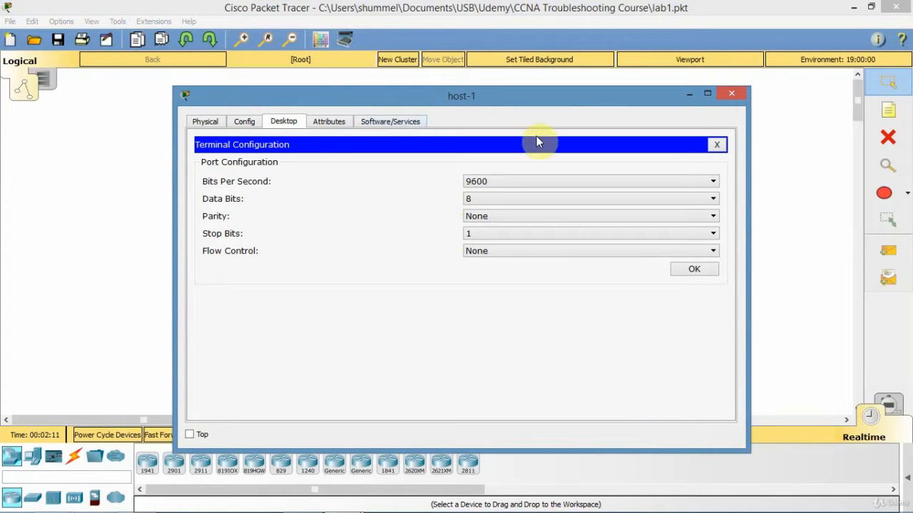
pyautogui.click(716, 145)
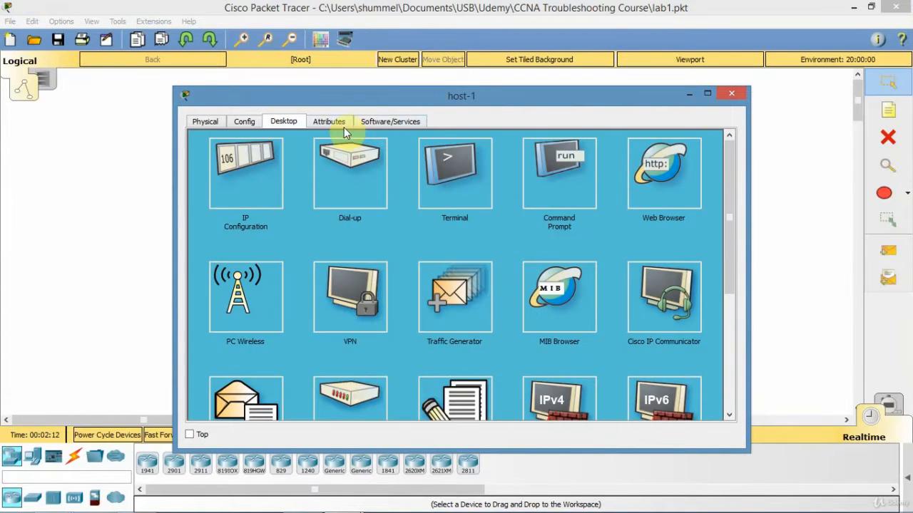
pyautogui.click(566, 178)
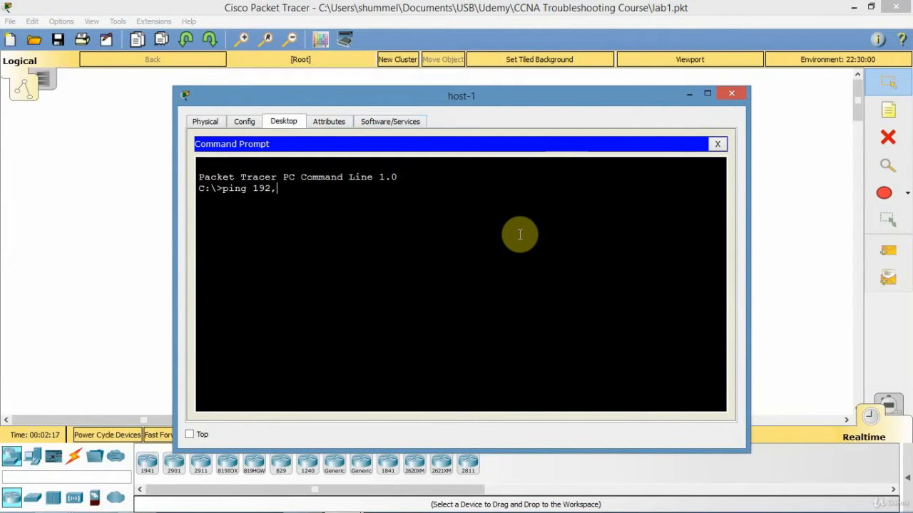
pyautogui.write('ping 192.168.3.1')
pyautogui.press('Return')
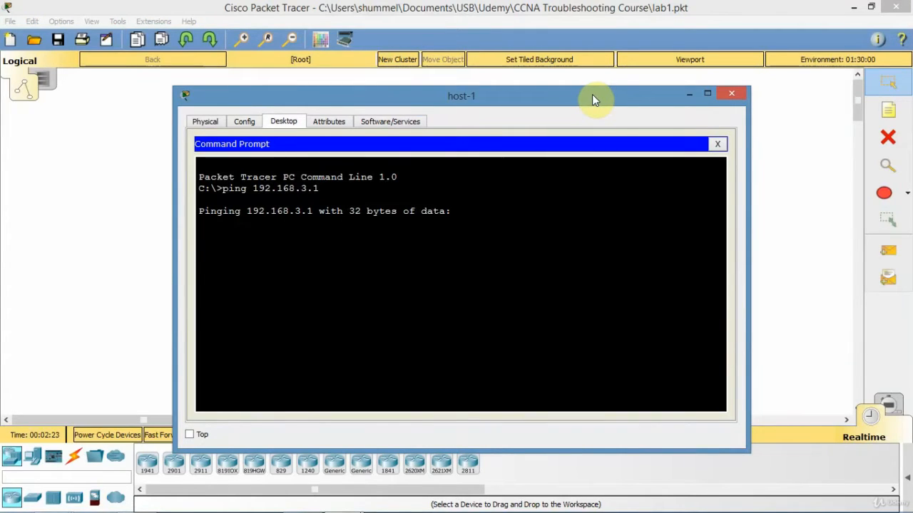
pyautogui.moveTo(592, 98); pyautogui.dragTo(461, 249)
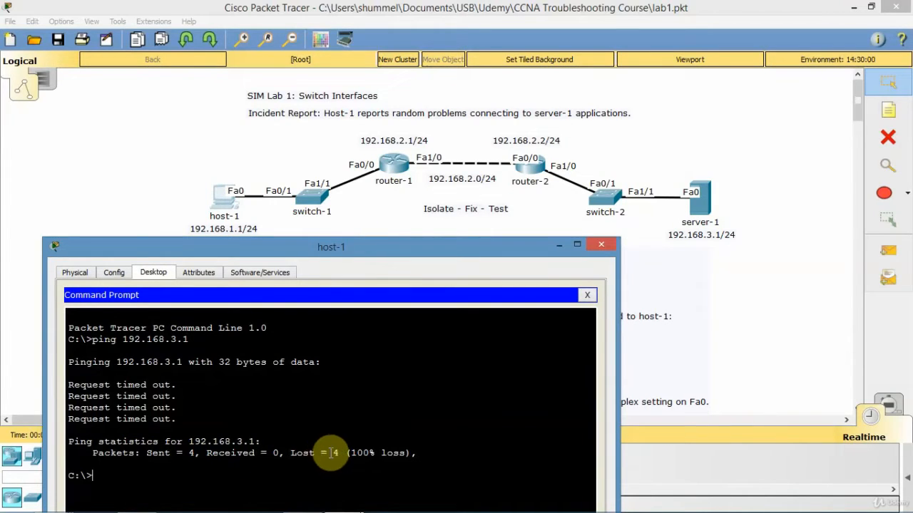
pyautogui.click(560, 244)
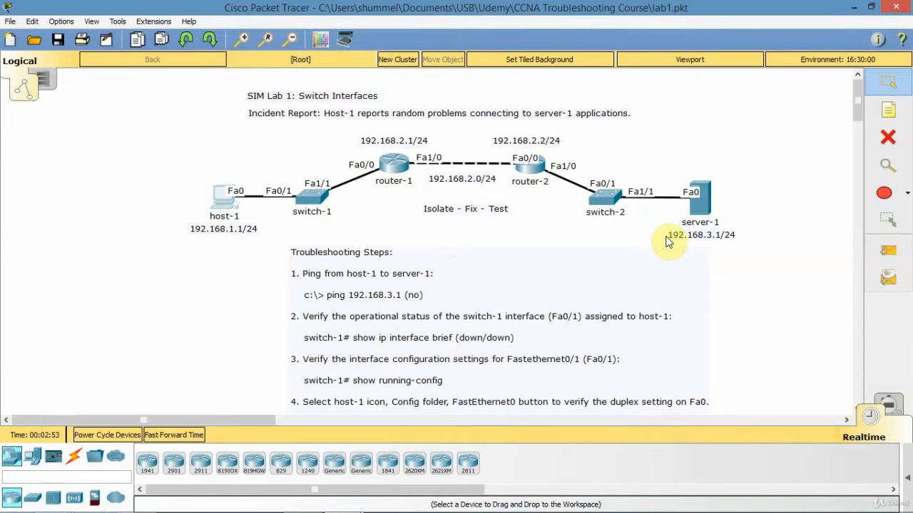
# Step: Open the command line interface of switch-1 and enter privileged mode with enable
pyautogui.click(304, 226)
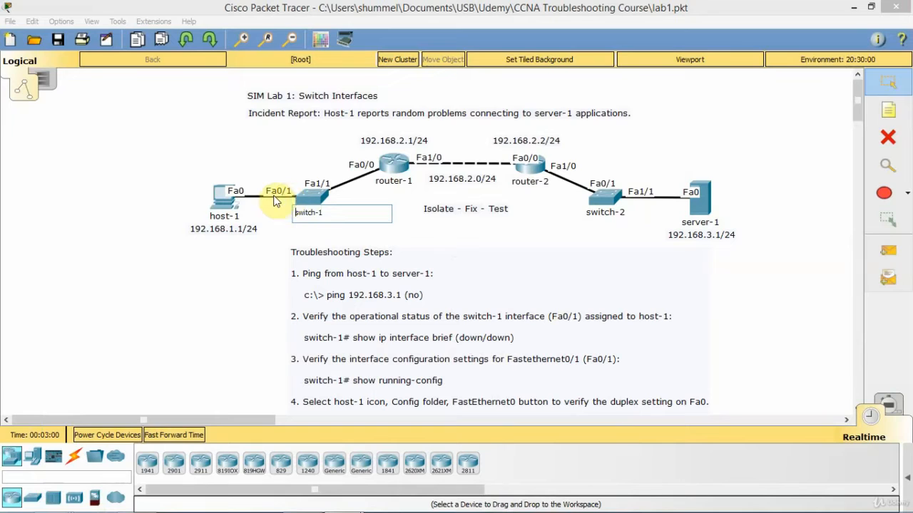
pyautogui.click(319, 199)
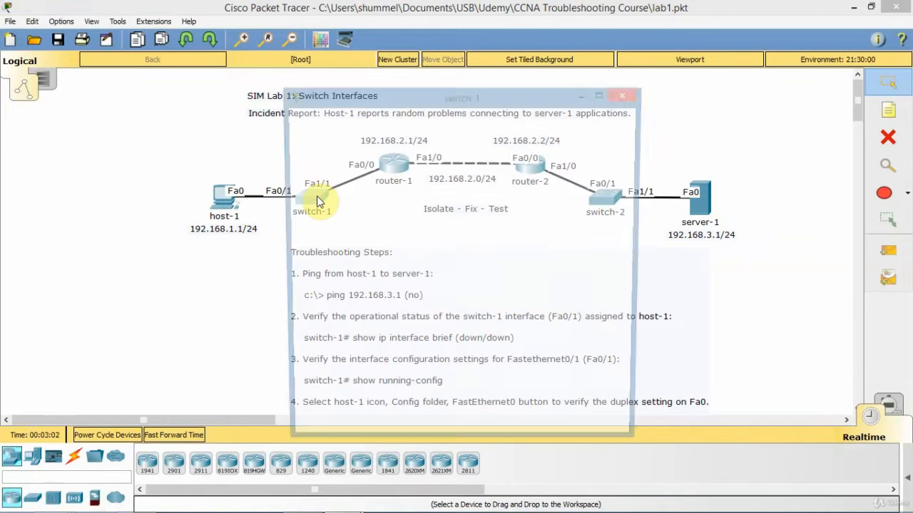
pyautogui.click(381, 121)
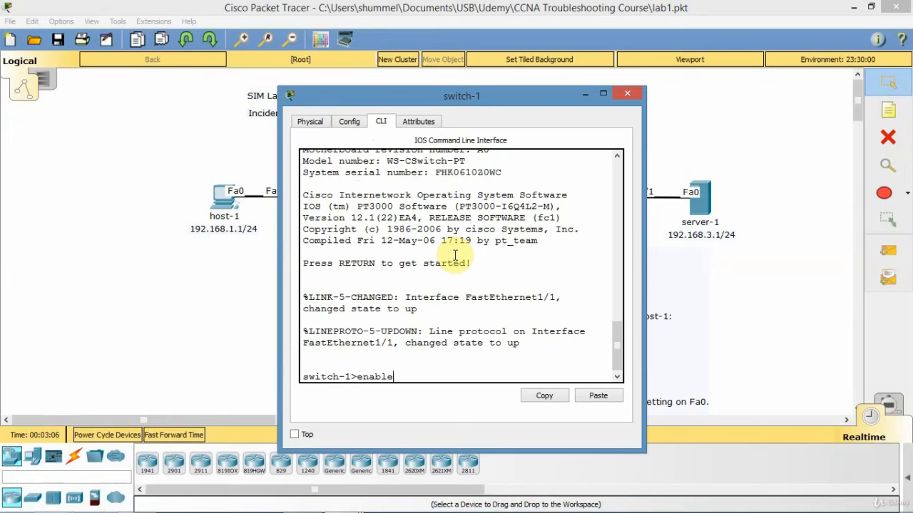
pyautogui.press('Return')
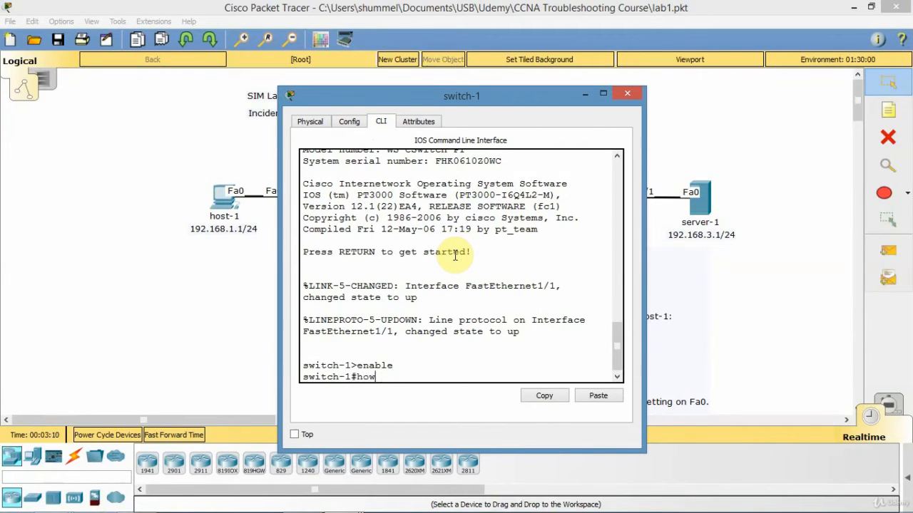
# Step: Run show ip interface brief on switch-1 and check the operational status of interface FastEthernet0/1
pyautogui.write('show ip interface b')
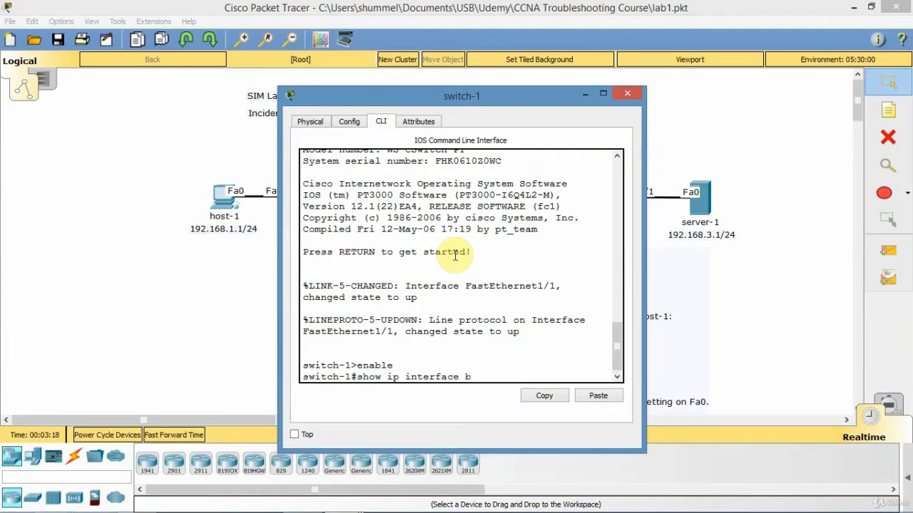
pyautogui.write('rief')
pyautogui.press('Return')
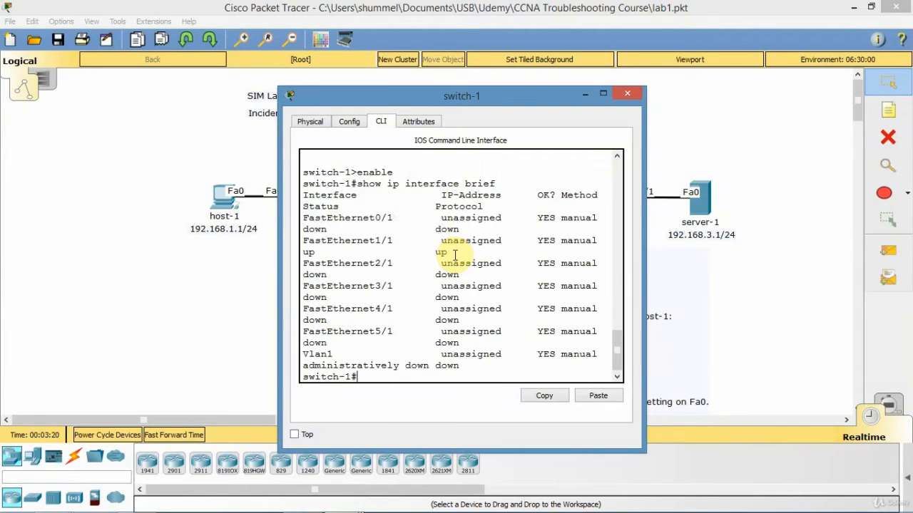
pyautogui.moveTo(645, 178); pyautogui.dragTo(823, 179)
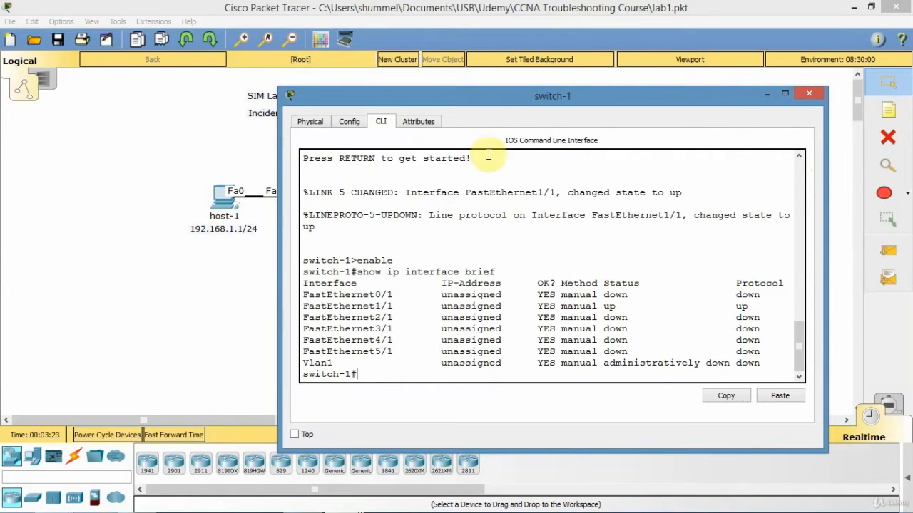
pyautogui.moveTo(479, 96); pyautogui.dragTo(504, 224)
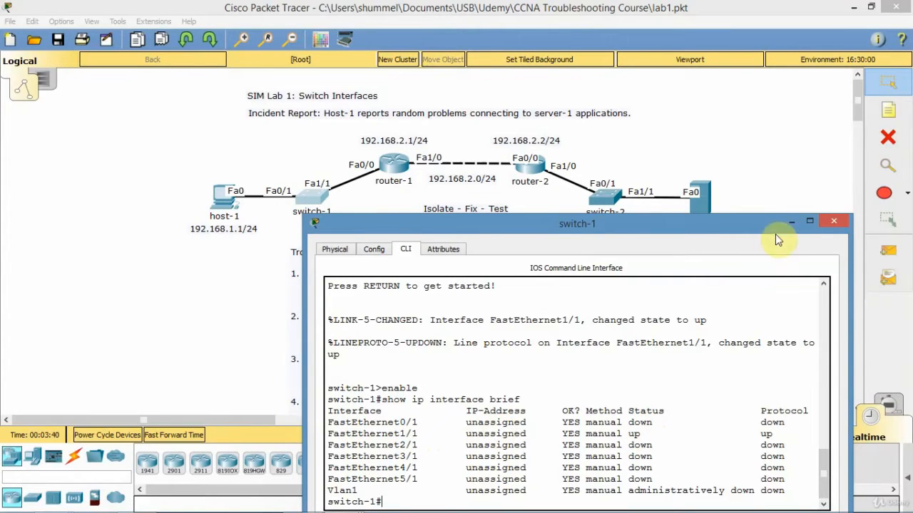
pyautogui.click(792, 225)
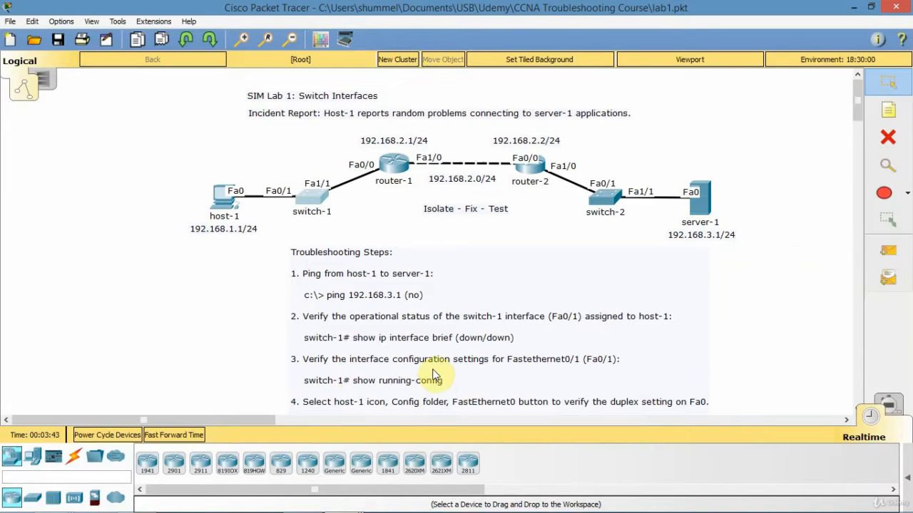
# Step: Display the running configuration of switch-1 with show run and review the FastEthernet0/1 settings
pyautogui.click(316, 198)
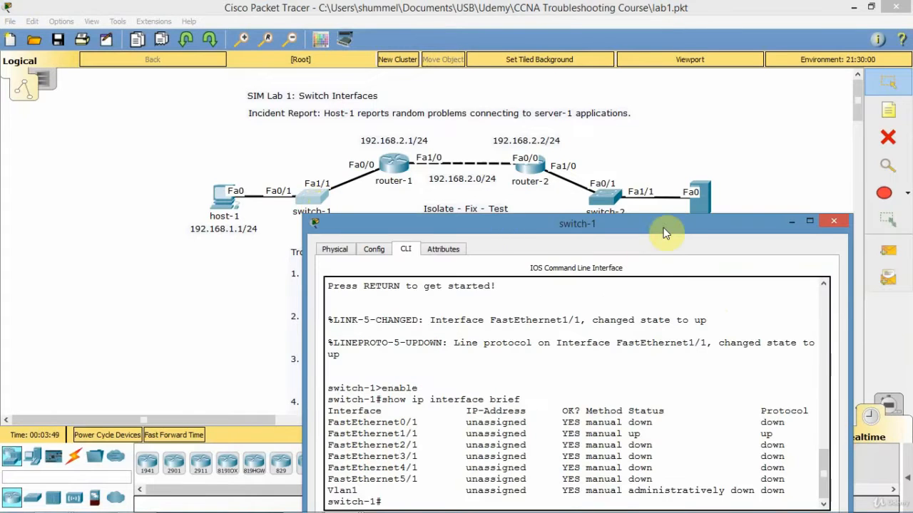
pyautogui.moveTo(719, 218); pyautogui.dragTo(547, 80)
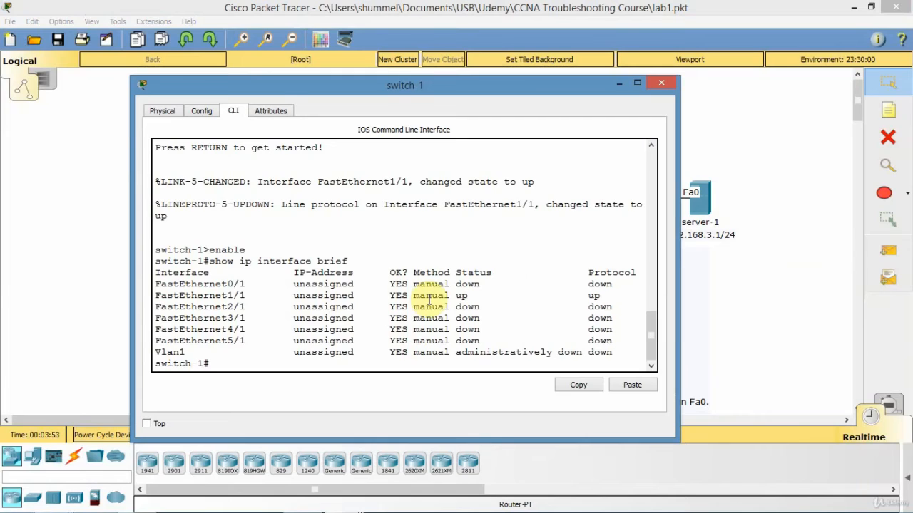
pyautogui.press('Return')
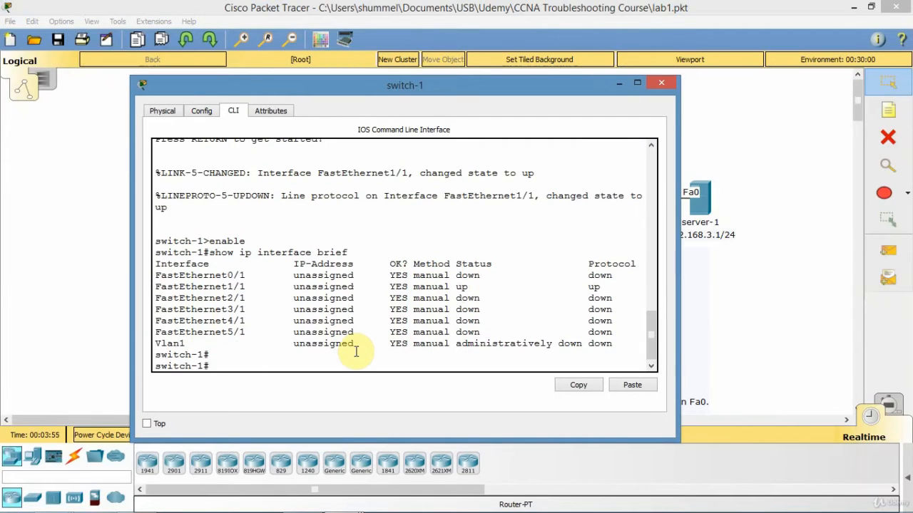
pyautogui.write('show run')
pyautogui.press('Return')
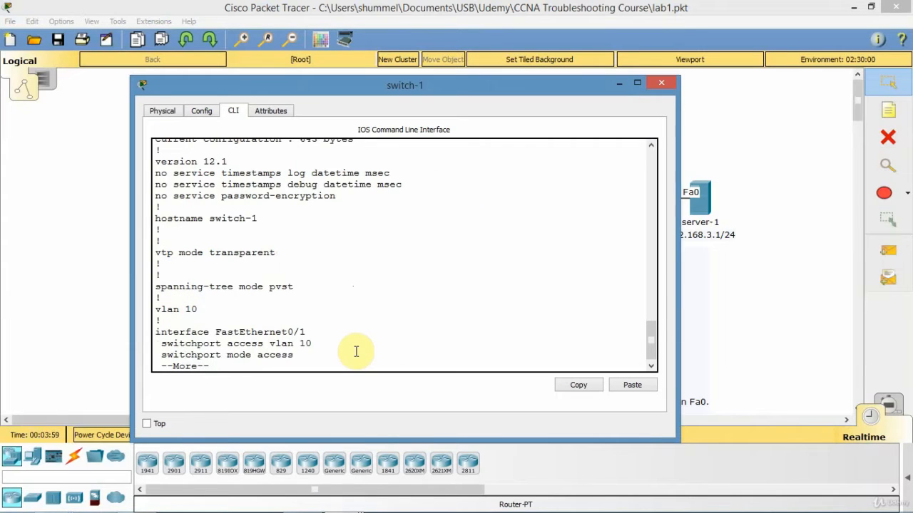
pyautogui.press('space')
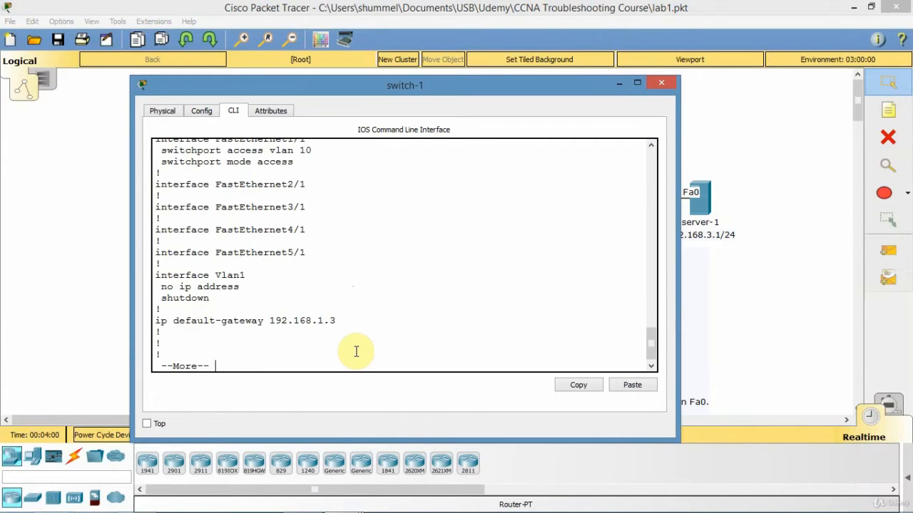
pyautogui.click(651, 147)
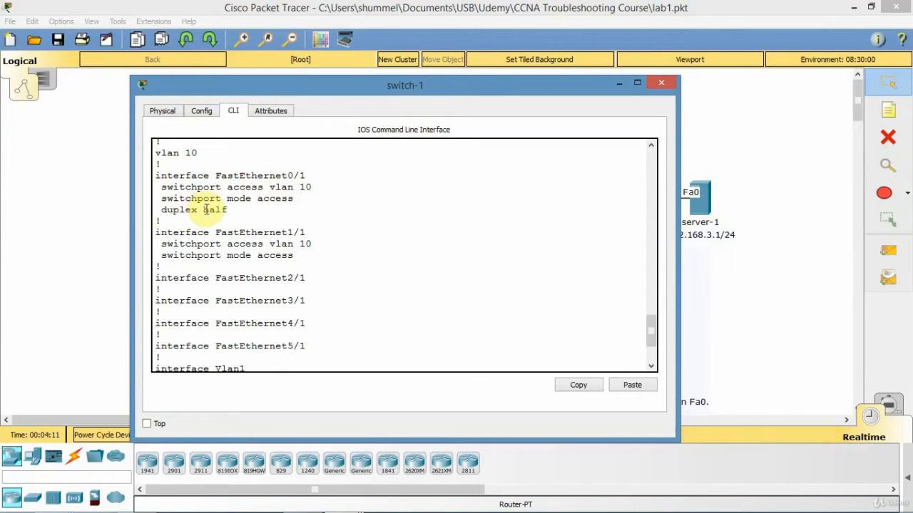
pyautogui.click(74, 225)
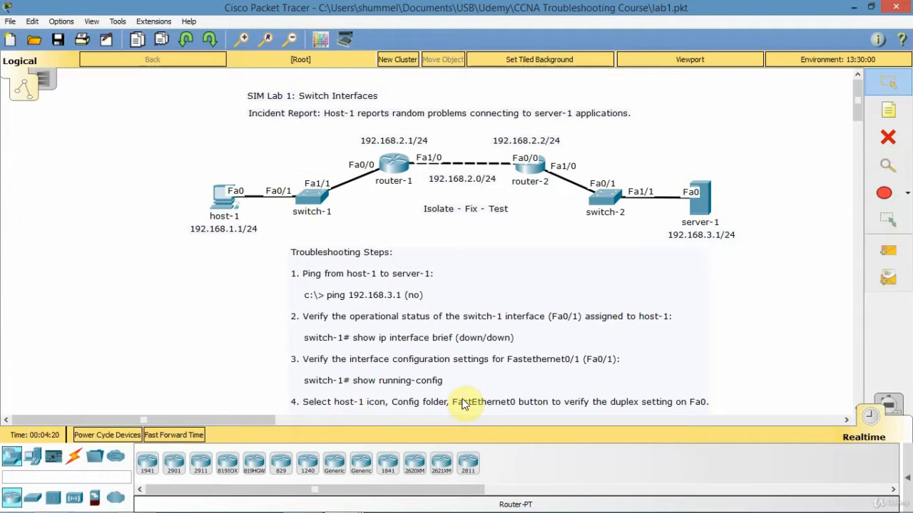
# Step: Check the duplex setting of the FastEthernet0 interface in the configuration of host-1
pyautogui.click(226, 205)
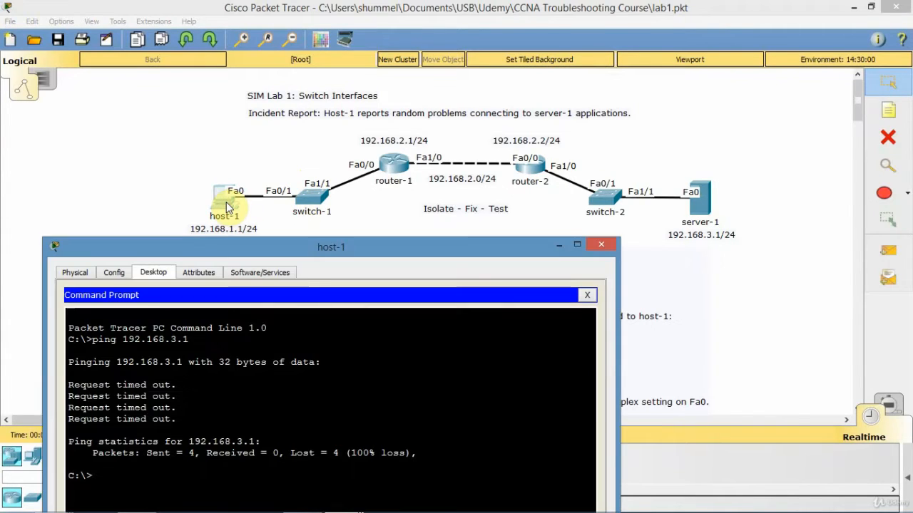
pyautogui.moveTo(298, 246); pyautogui.dragTo(320, 67)
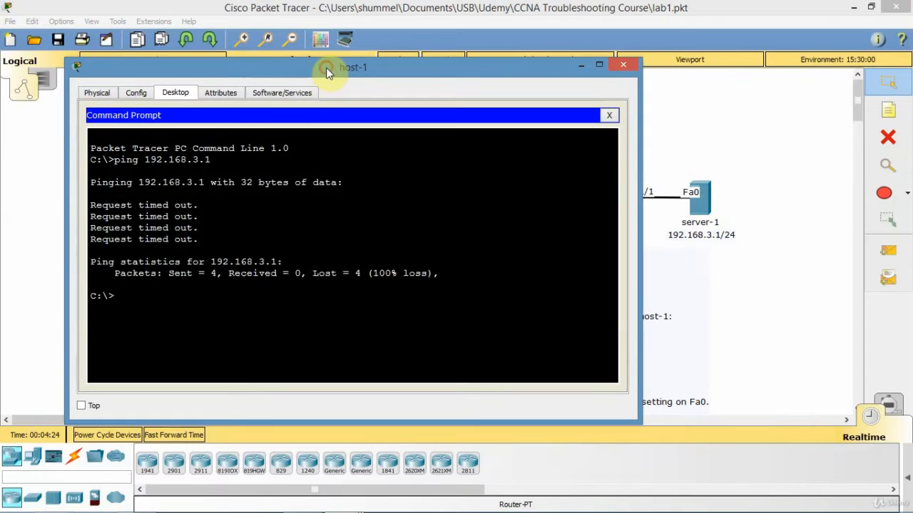
pyautogui.click(608, 116)
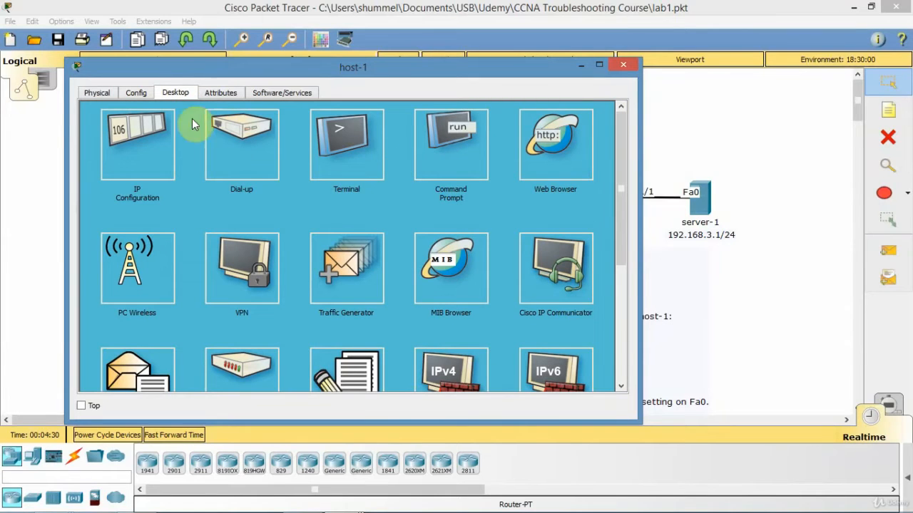
pyautogui.click(136, 94)
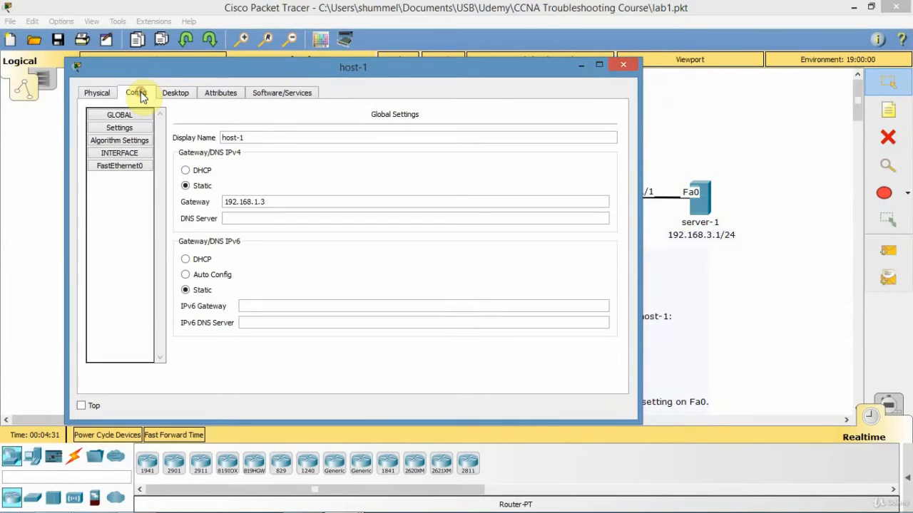
pyautogui.click(120, 166)
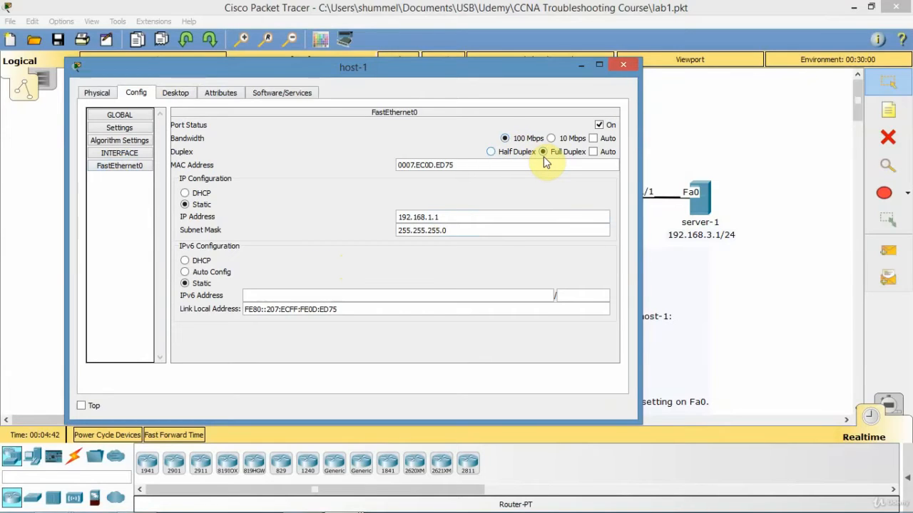
pyautogui.click(580, 64)
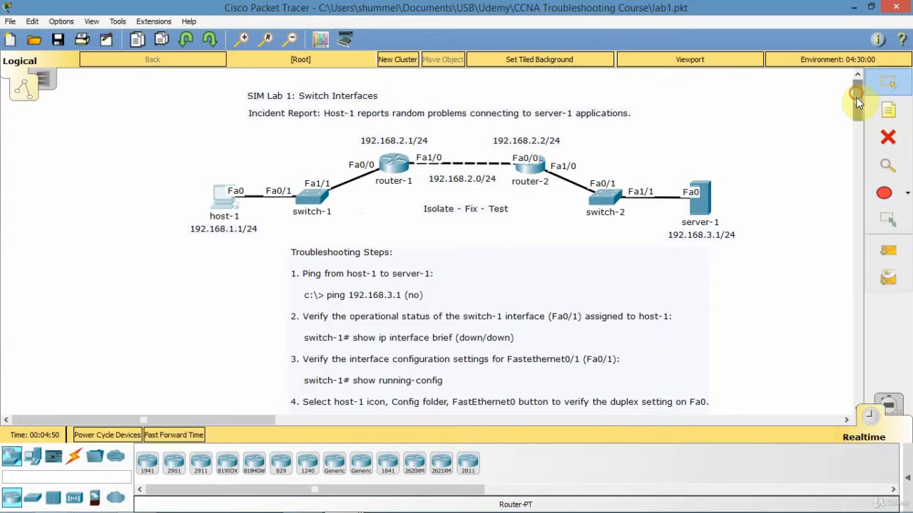
# Step: Finish the running-configuration listing on switch-1 and enter global configuration mode with conf t
pyautogui.moveTo(856, 97)
pyautogui.mouseDown()
pyautogui.moveTo(856, 105)
pyautogui.moveTo(857, 97)
pyautogui.mouseUp()
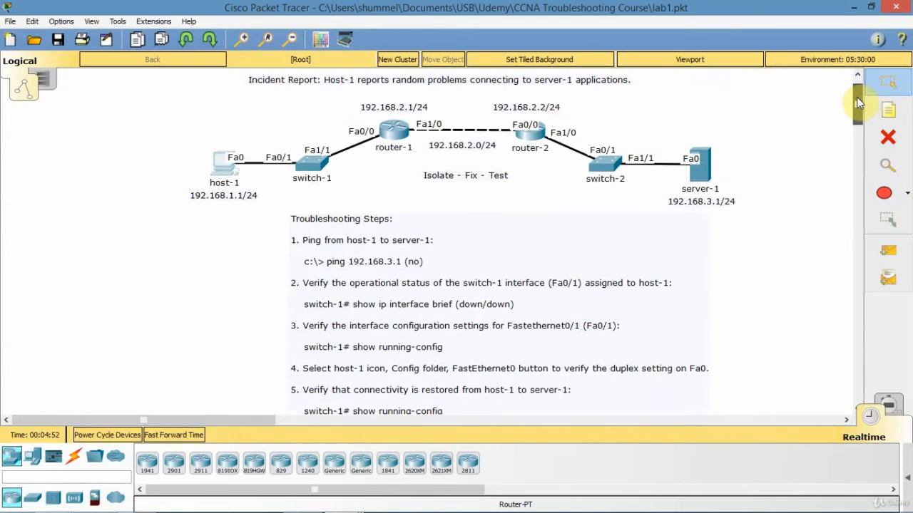
pyautogui.click(314, 164)
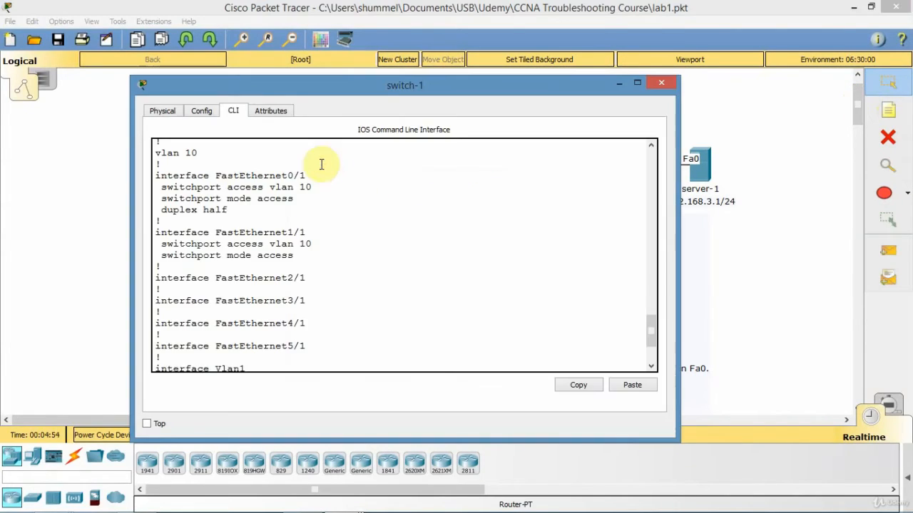
pyautogui.scroll(-3, 368, 316)
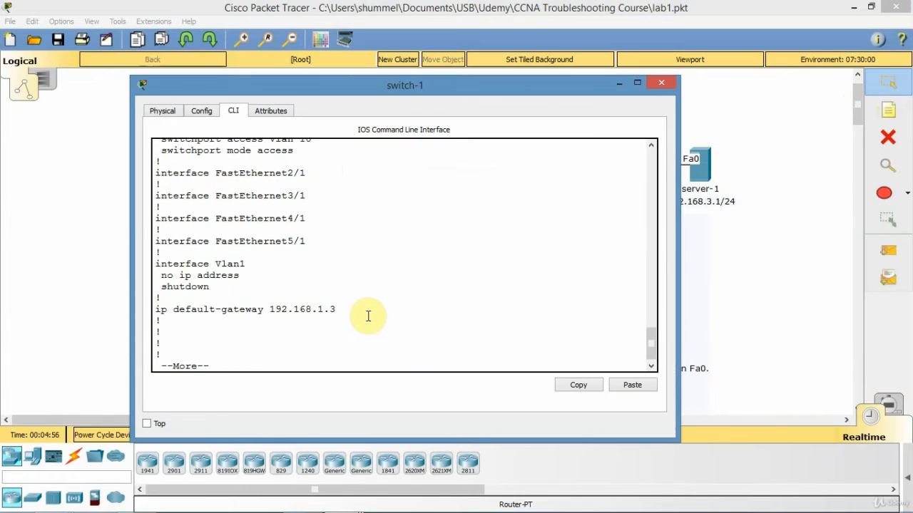
pyautogui.press('space')
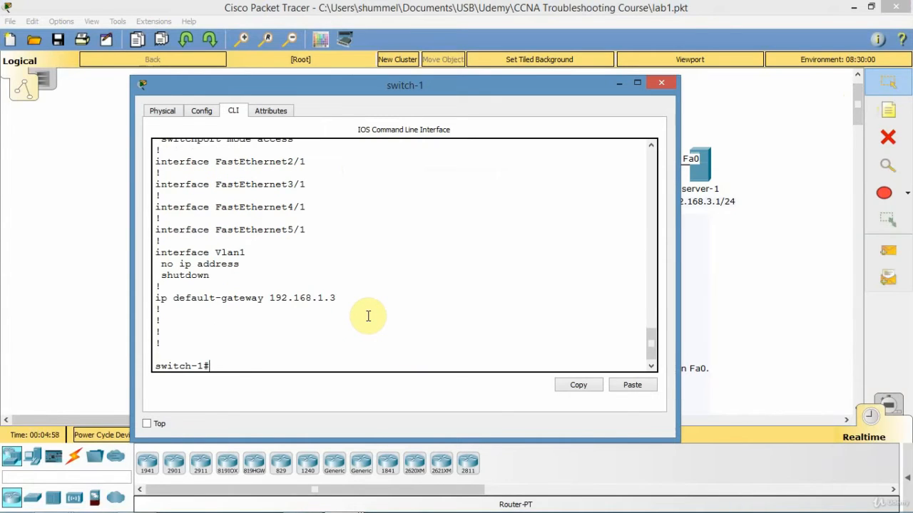
pyautogui.write('conf t')
pyautogui.press('Return')
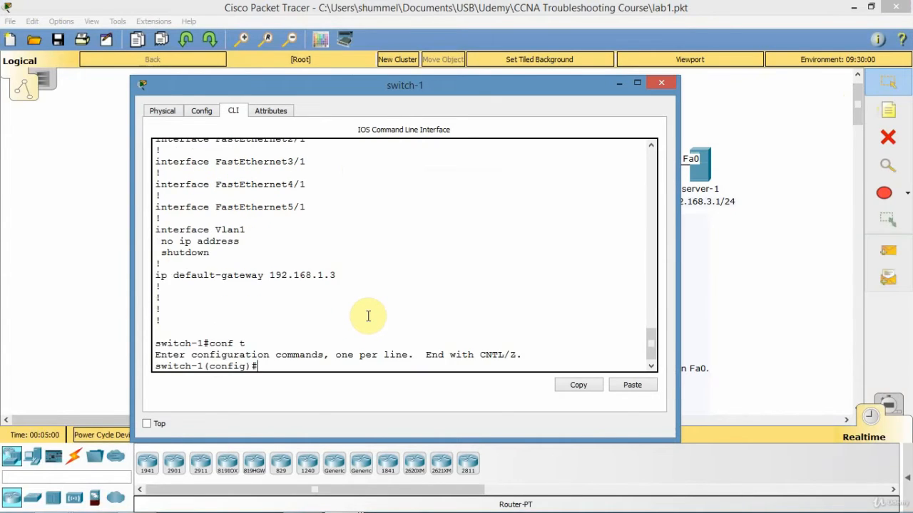
# Step: Set interface fa0/1 on switch-1 to duplex auto and leave configuration mode with end
pyautogui.write('int fa0/1')
pyautogui.press('Return')
pyautogui.write('du')
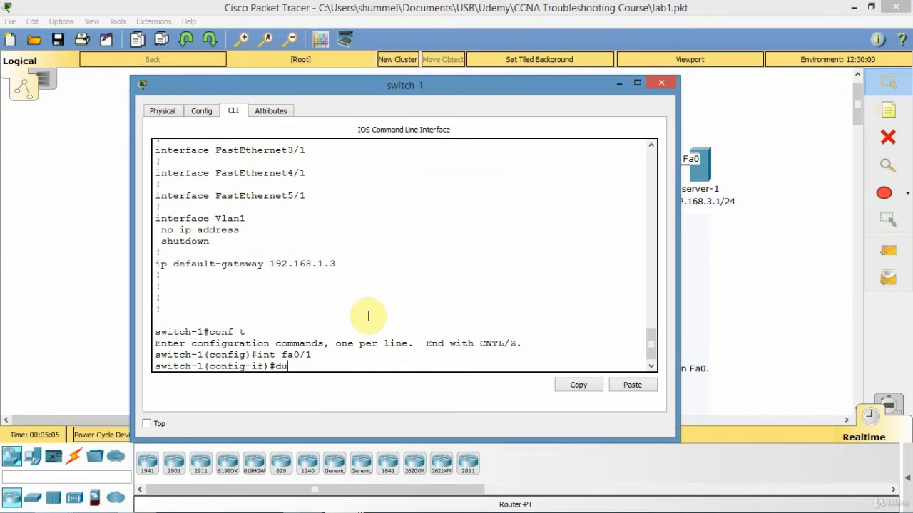
pyautogui.write('plex auto')
pyautogui.press('Return')
pyautogui.write('end')
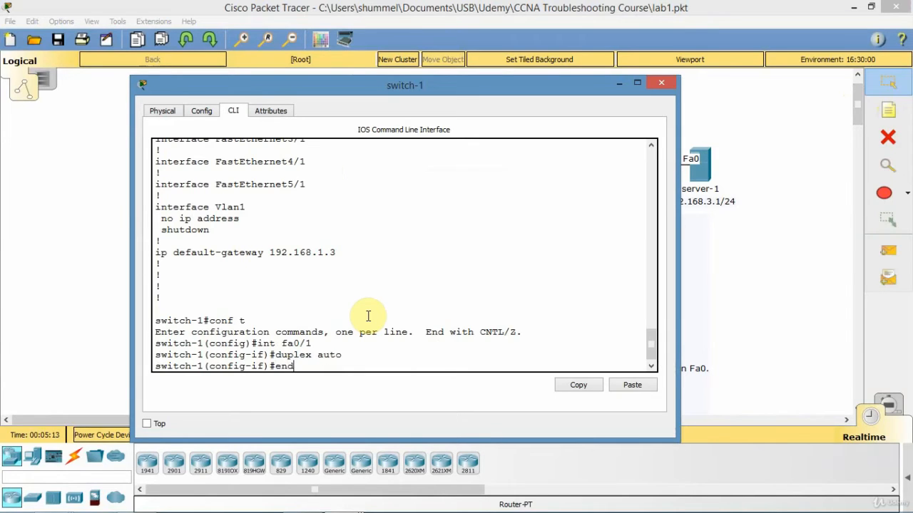
pyautogui.press('Return')
# Step: Save switch-1's running configuration with copy run start, accepting the default destination filename startup-config
pyautogui.write('cop')
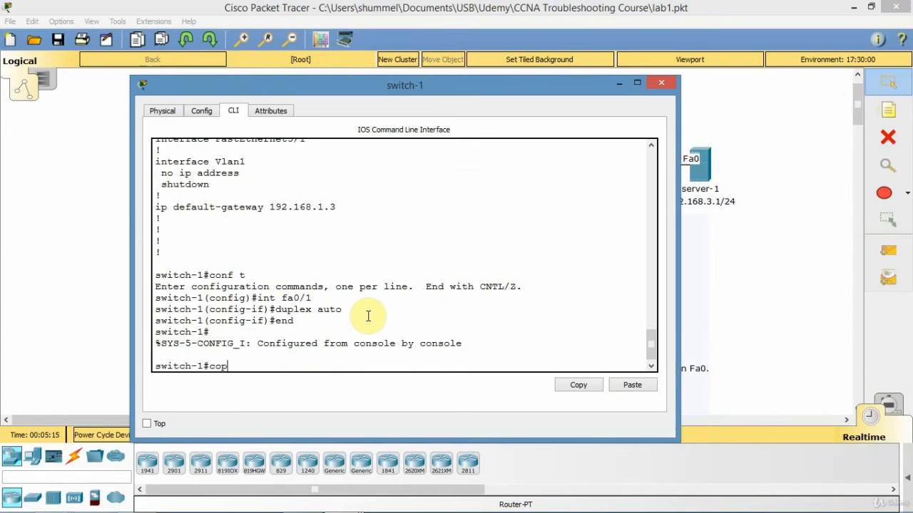
pyautogui.write('y run start')
pyautogui.press('Return')
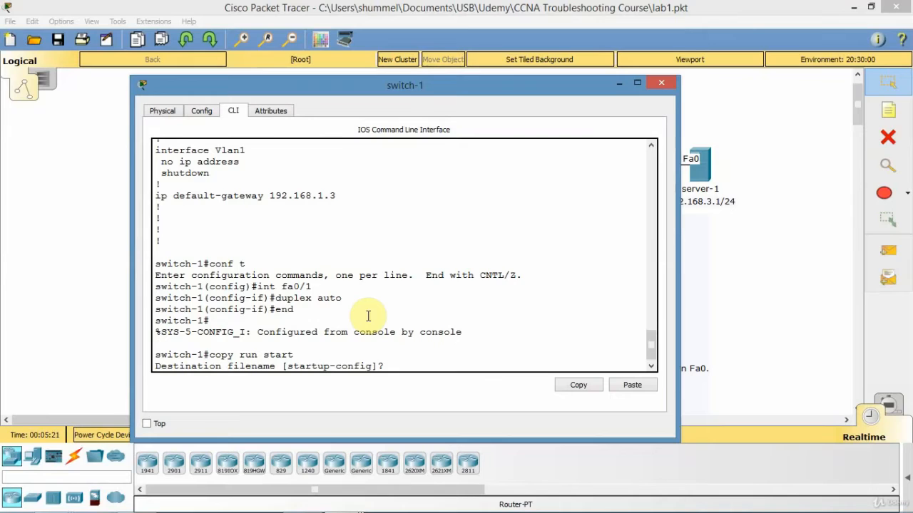
pyautogui.press('Return')
# Step: Display switch-1's running configuration again with show run and review the FastEthernet0/1 interface settings
pyautogui.write('sh')
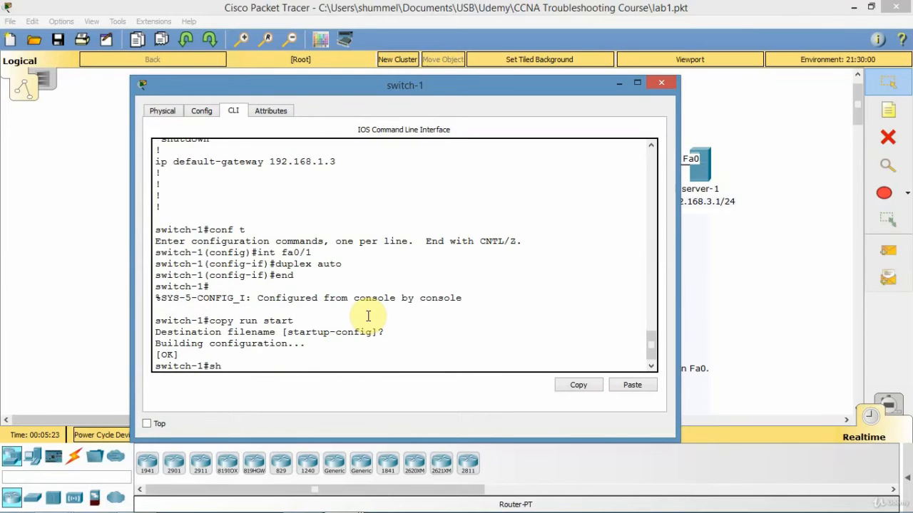
pyautogui.write(' run')
pyautogui.press('Return')
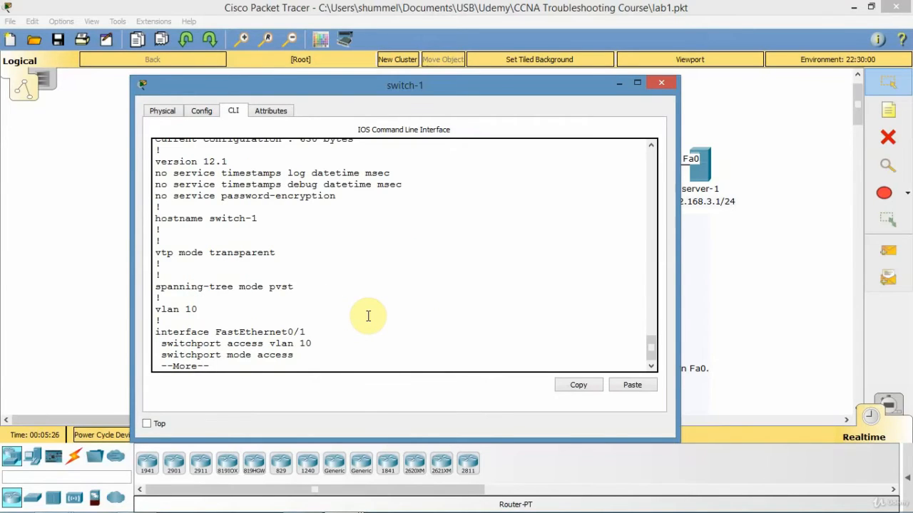
pyautogui.press('space')
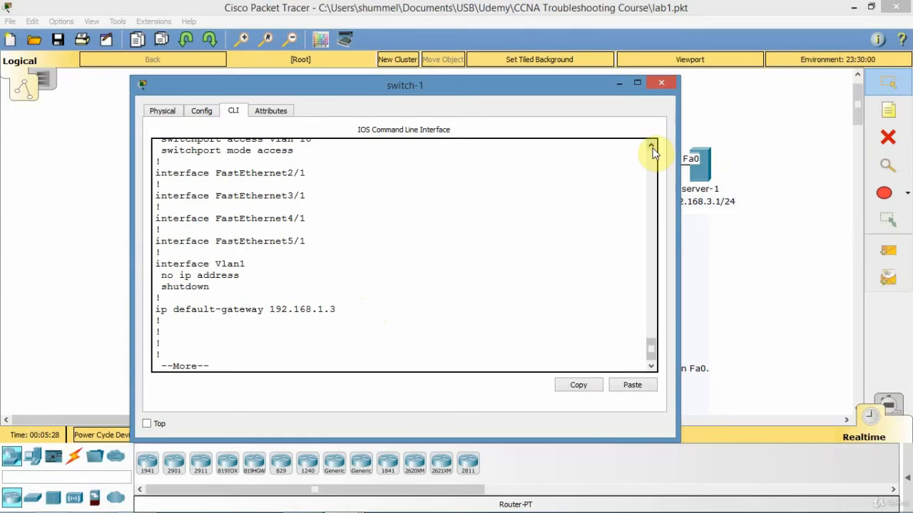
pyautogui.moveTo(651, 147); pyautogui.dragTo(651, 147)
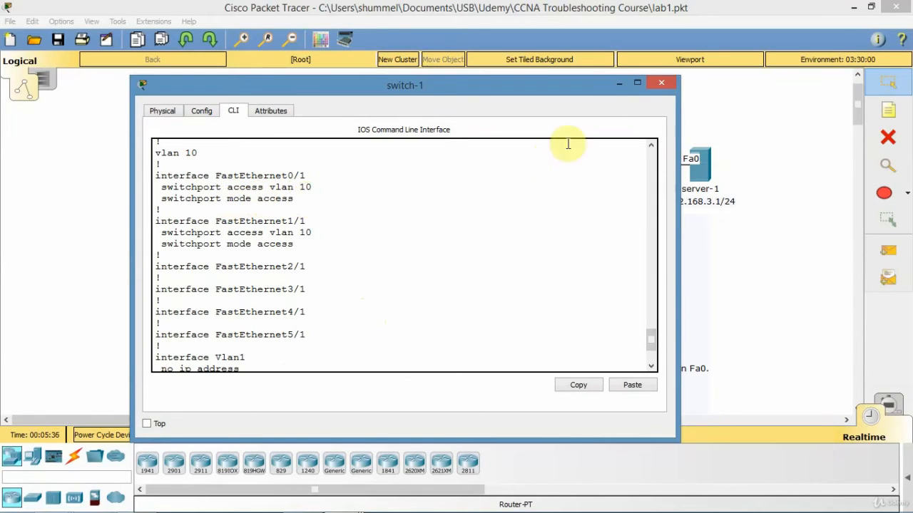
# Step: Set the duplex of the FastEthernet0 interface on host-1 to Auto and close the device window
pyautogui.click(620, 84)
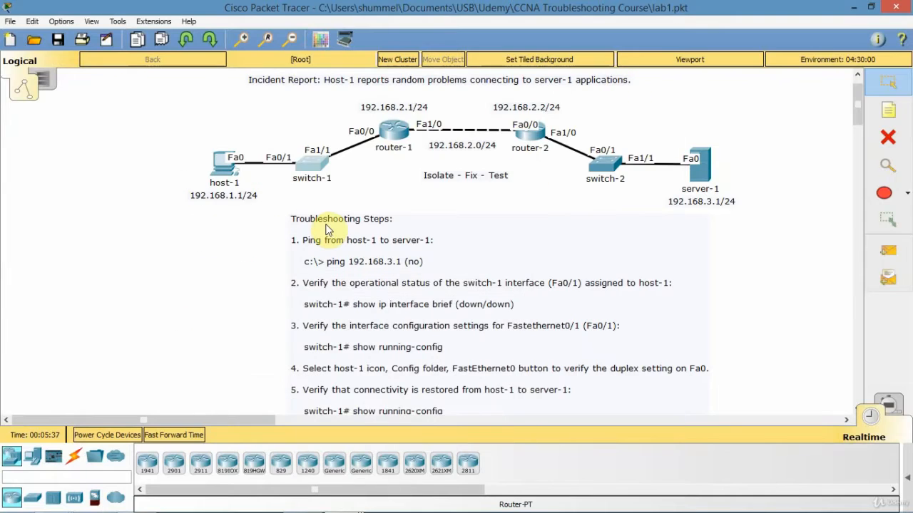
pyautogui.click(222, 177)
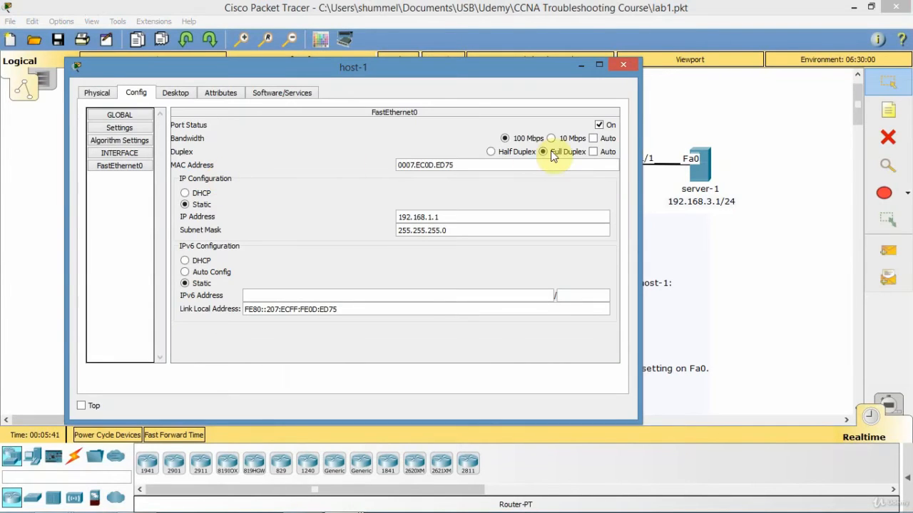
pyautogui.click(593, 152)
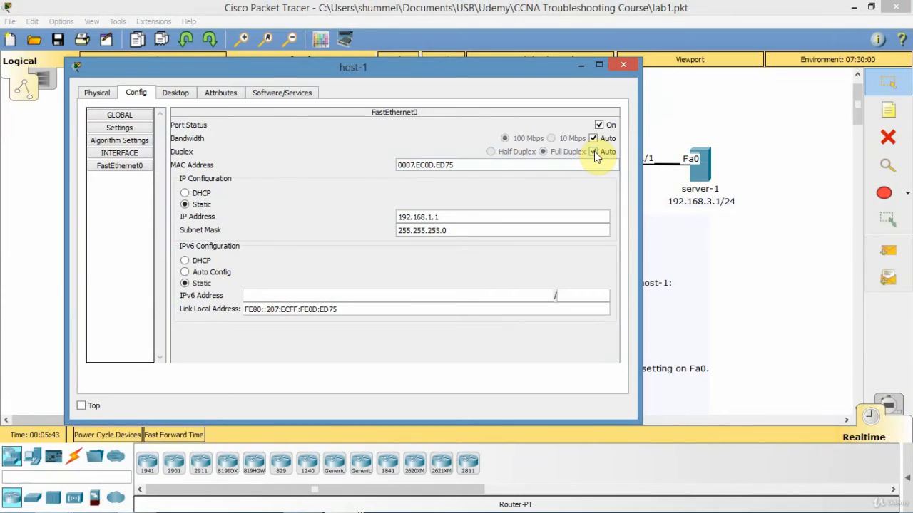
pyautogui.click(625, 66)
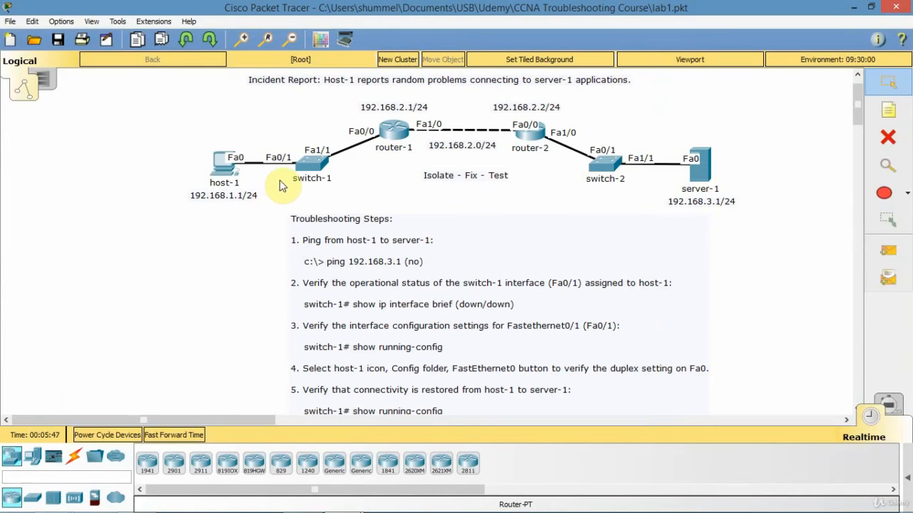
# Step: Test connectivity from host-1's Command Prompt by running ping 192.168.3.1 three times
pyautogui.click(220, 169)
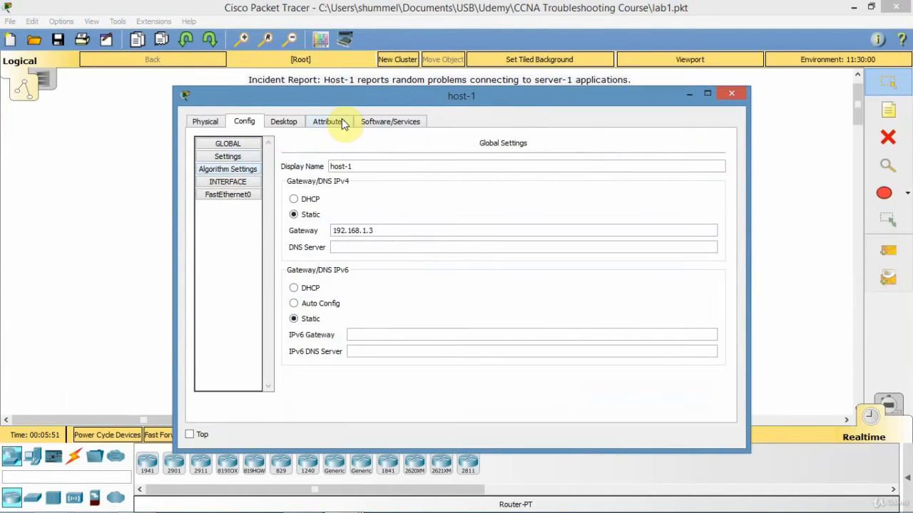
pyautogui.click(295, 126)
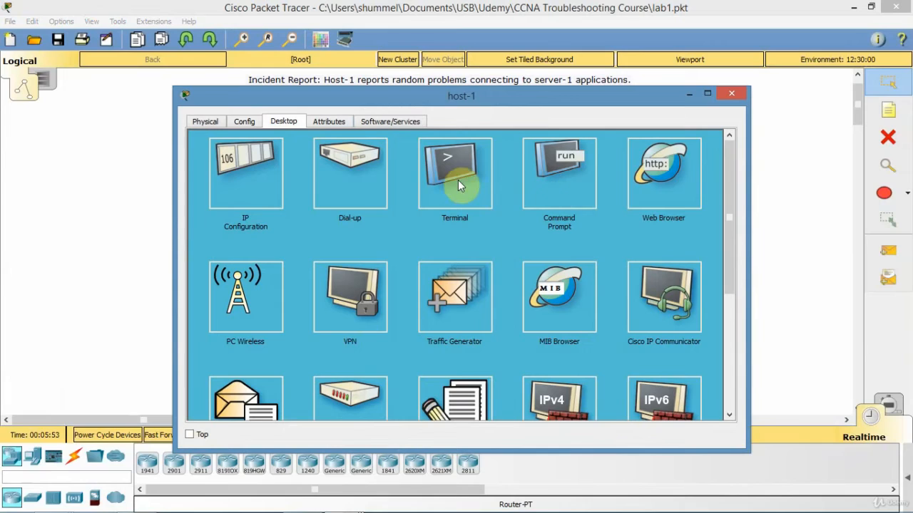
pyautogui.click(575, 191)
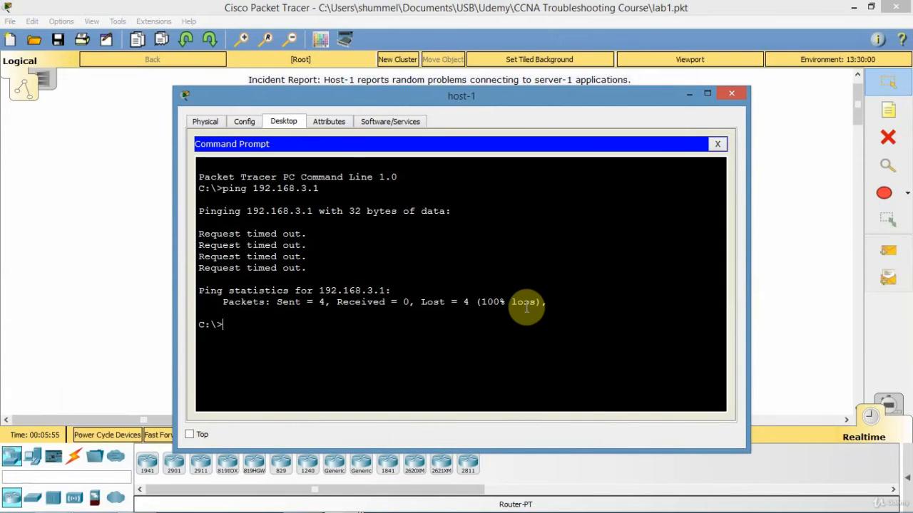
pyautogui.press('Up')
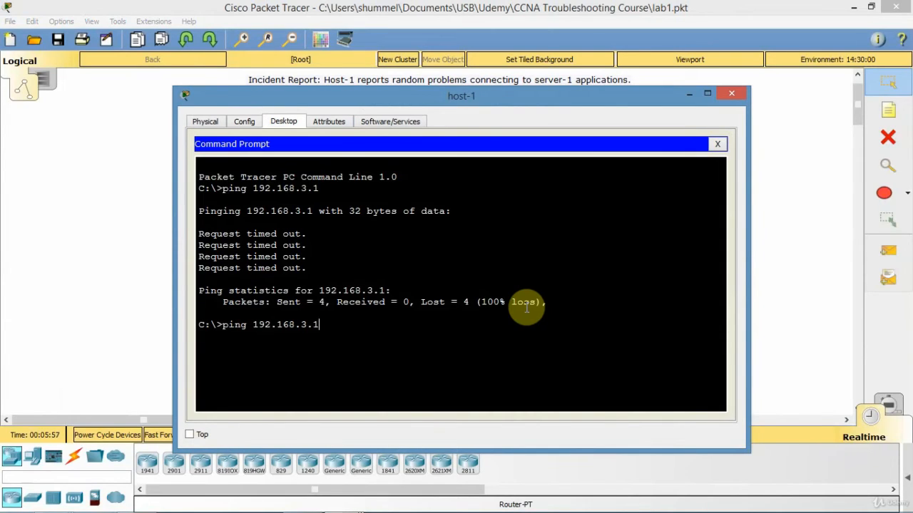
pyautogui.press('Return')
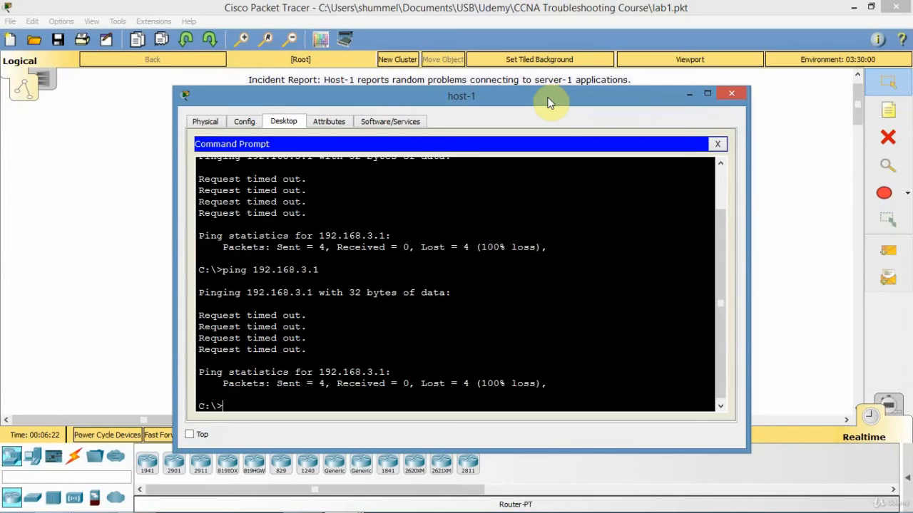
pyautogui.press('Up')
pyautogui.press('Return')
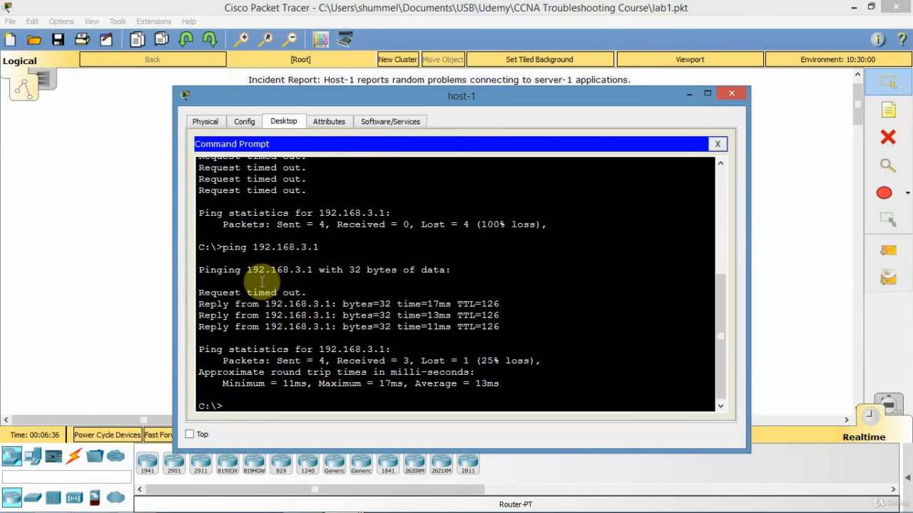
pyautogui.press('Up')
pyautogui.press('Return')
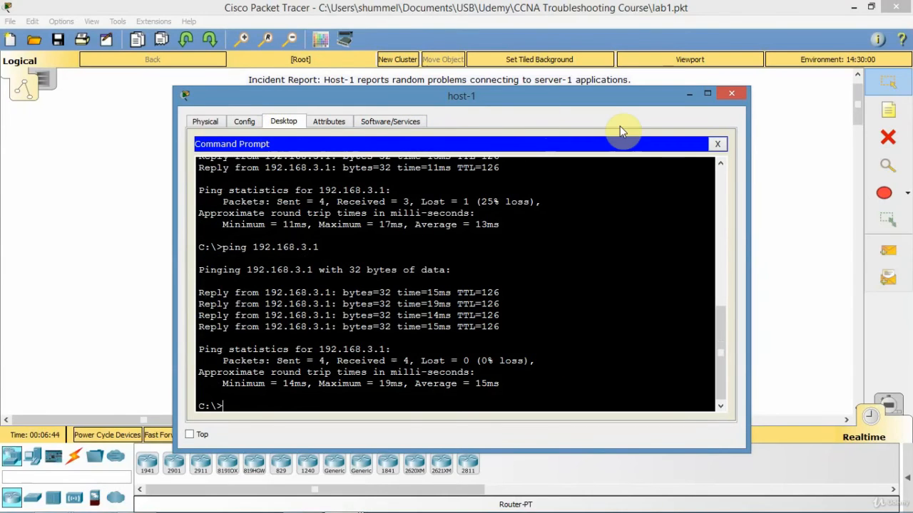
pyautogui.click(717, 144)
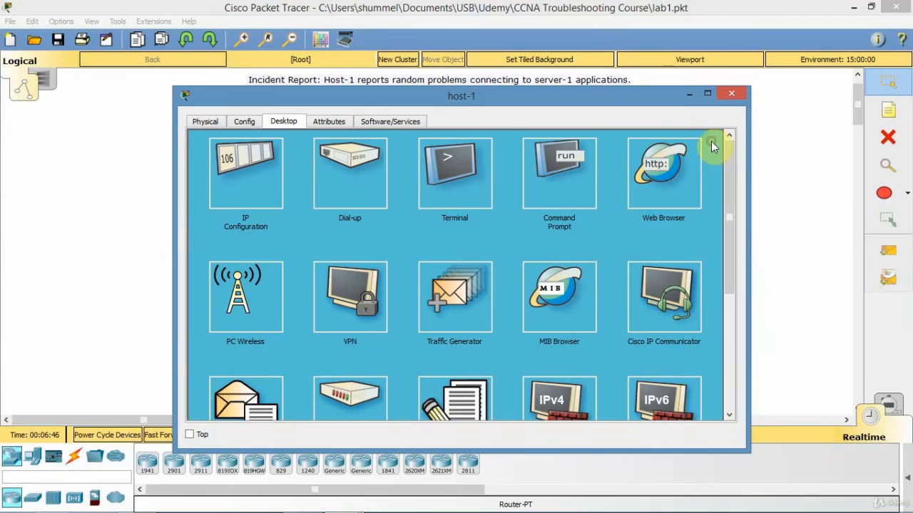
pyautogui.click(660, 184)
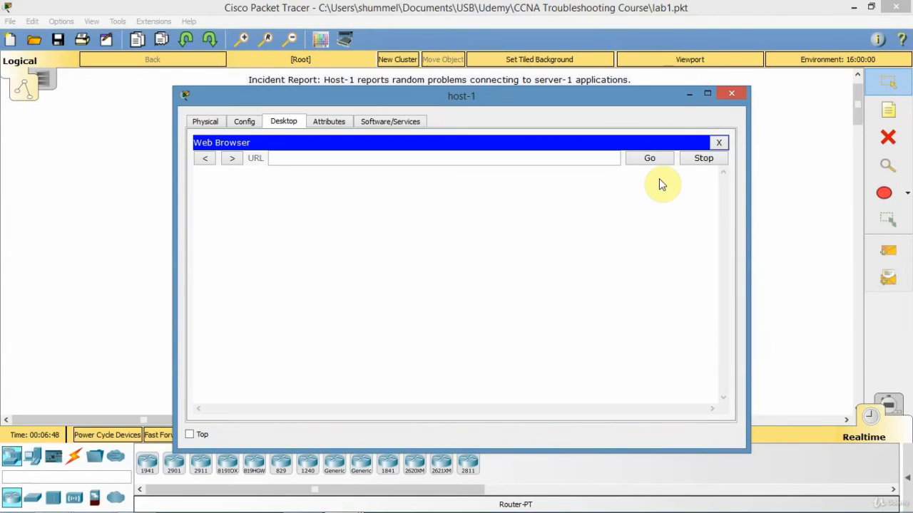
pyautogui.click(437, 155)
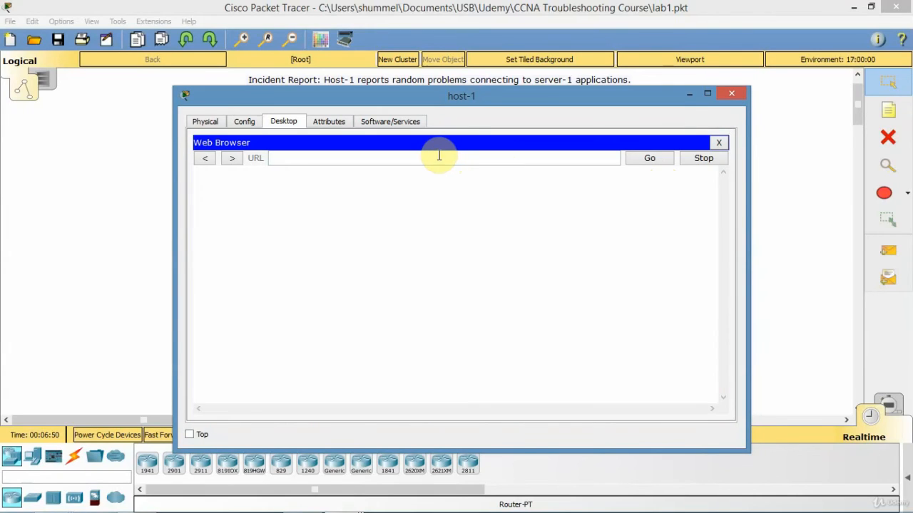
pyautogui.write('http://192.168.3.1')
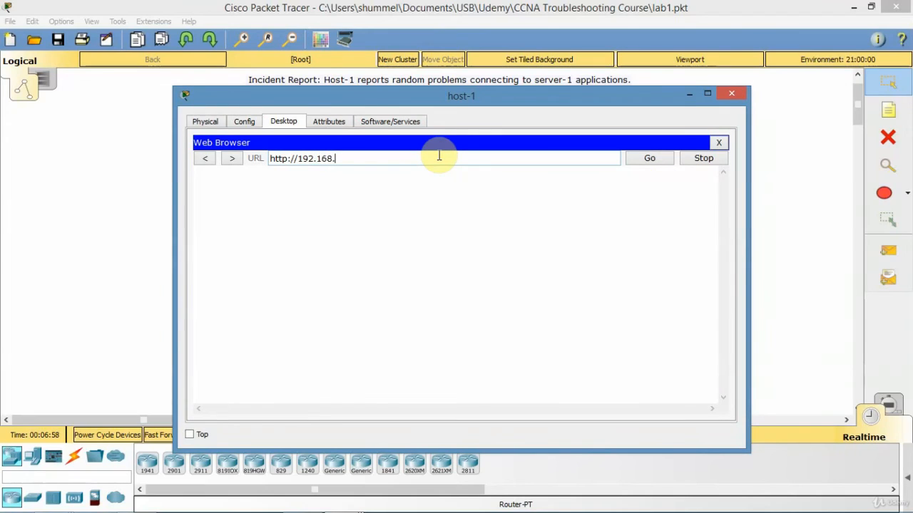
pyautogui.press('Return')
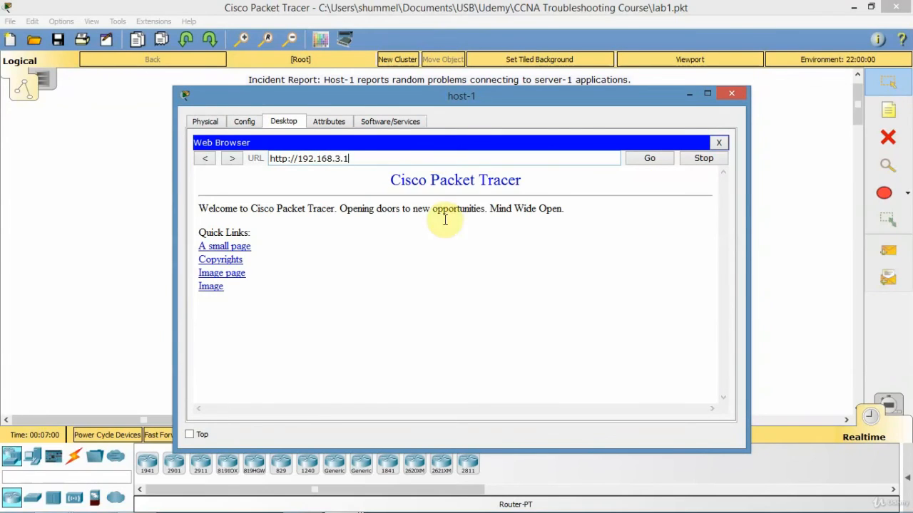
pyautogui.click(734, 95)
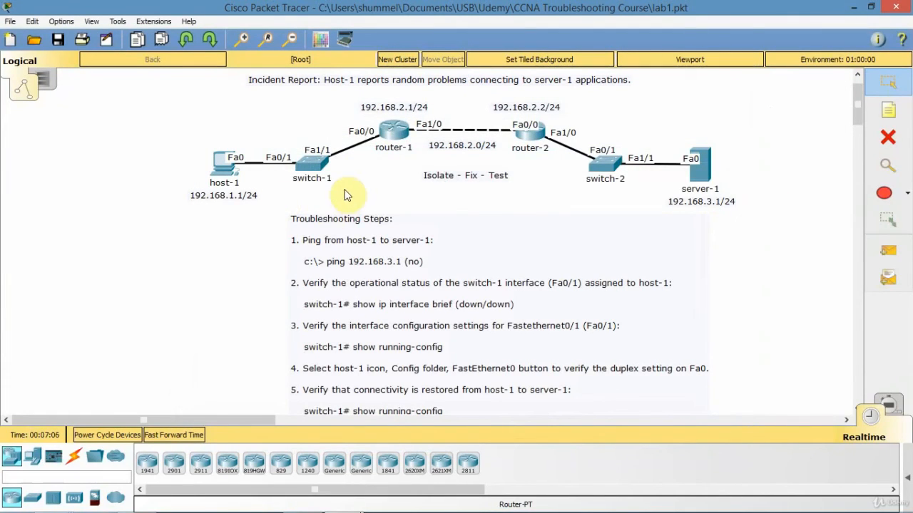
# Step: Quit the paused configuration listing on switch-1, check the interface states with show ip interface brief, and close the window
pyautogui.click(311, 168)
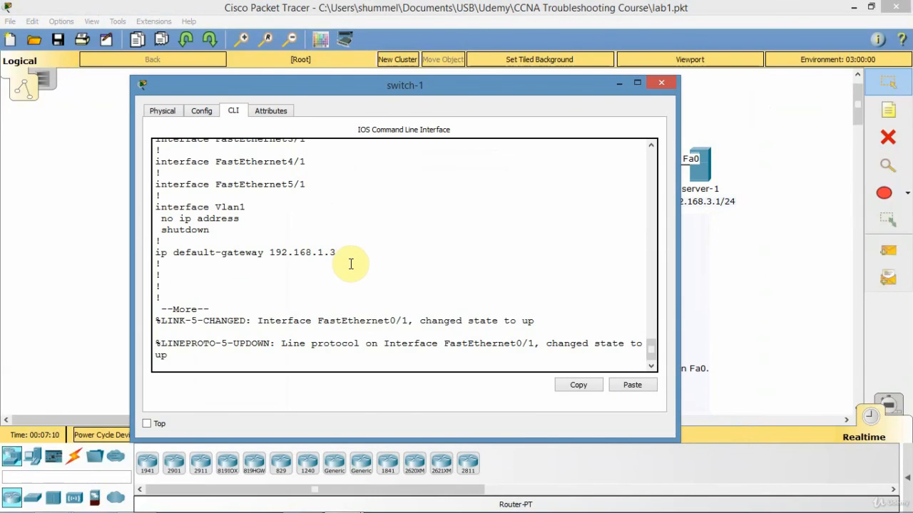
pyautogui.press('Return')
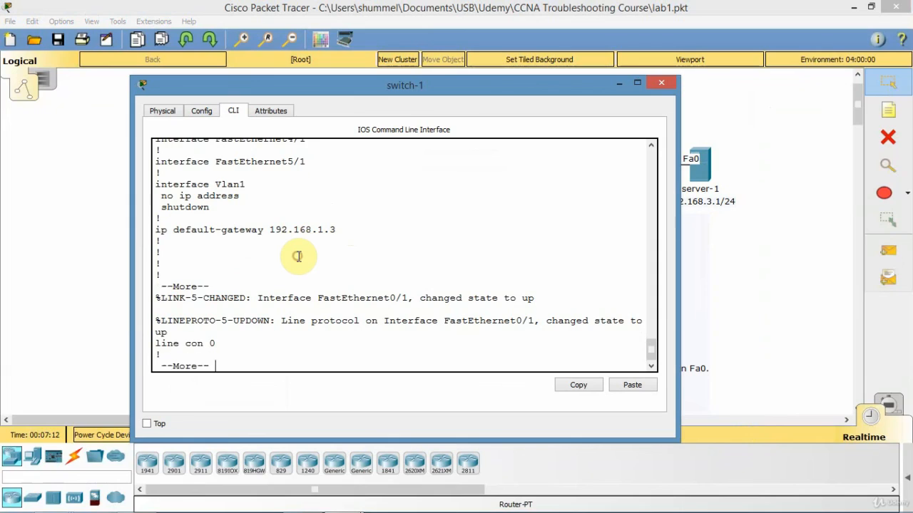
pyautogui.press('q')
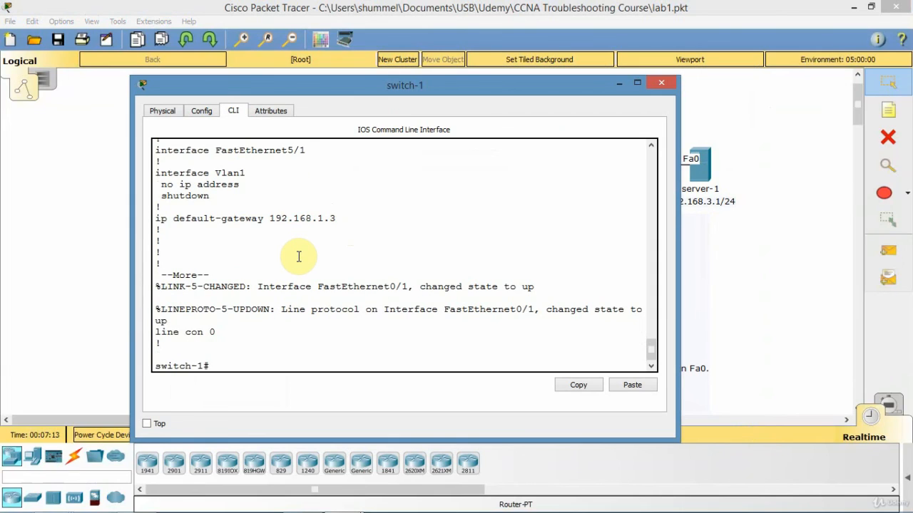
pyautogui.press('Up')
pyautogui.press('Up')
pyautogui.press('Up')
pyautogui.press('Up')
pyautogui.press('Up')
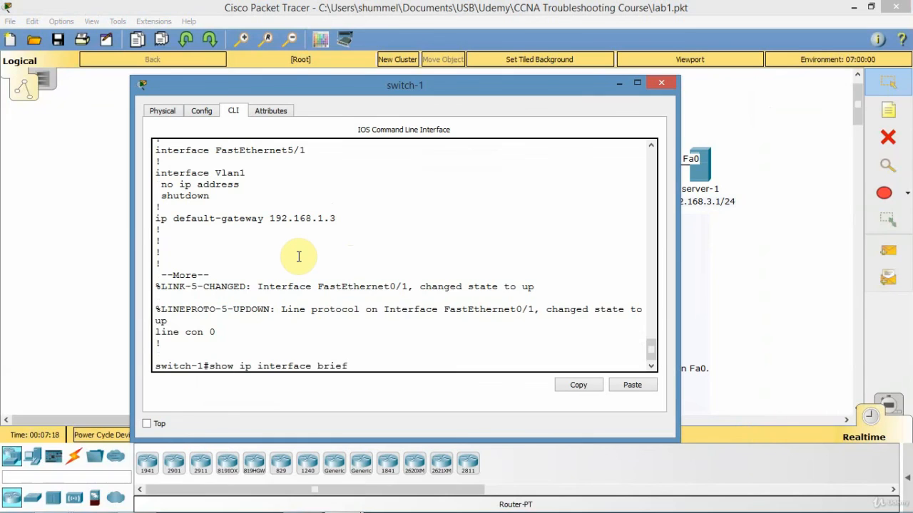
pyautogui.press('Return')
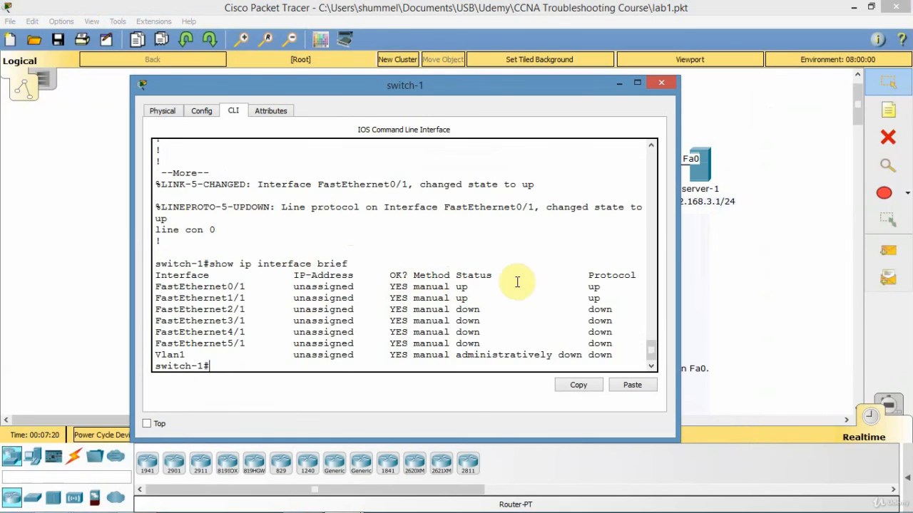
pyautogui.click(661, 84)
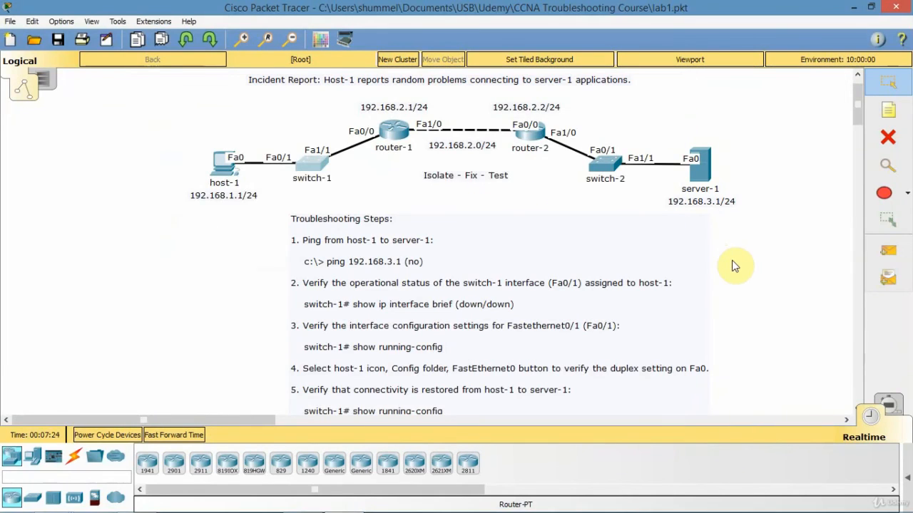